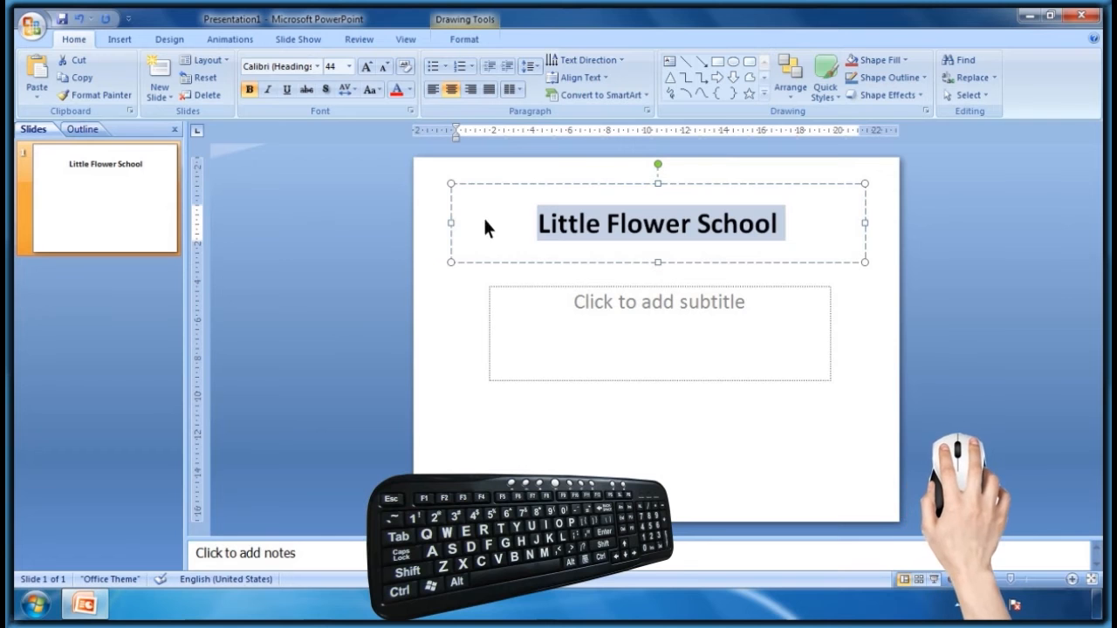
Fill the subtitle placeholder with the heading "Adderss" and the school's postal address, with each part on its own line
{"action": "left_click", "coordinate": [637, 302]}
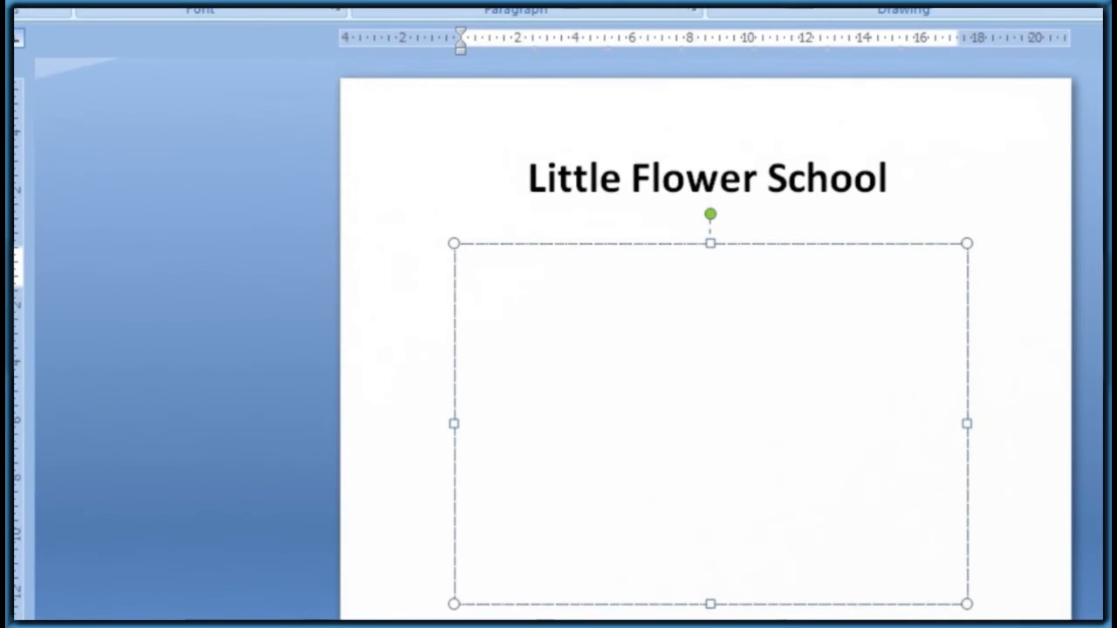
{"action": "type", "text": "Adderss"}
{"action": "key", "text": "Return"}
{"action": "type", "text": "Plot No:340"}
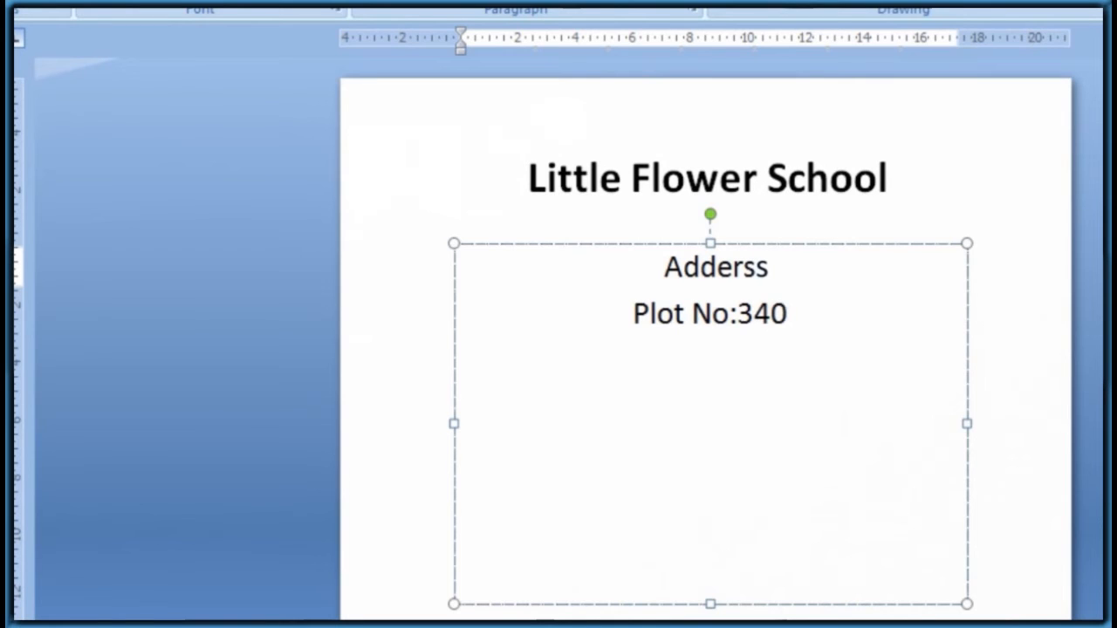
{"action": "key", "text": "Return"}
{"action": "type", "text": "Road No:7"}
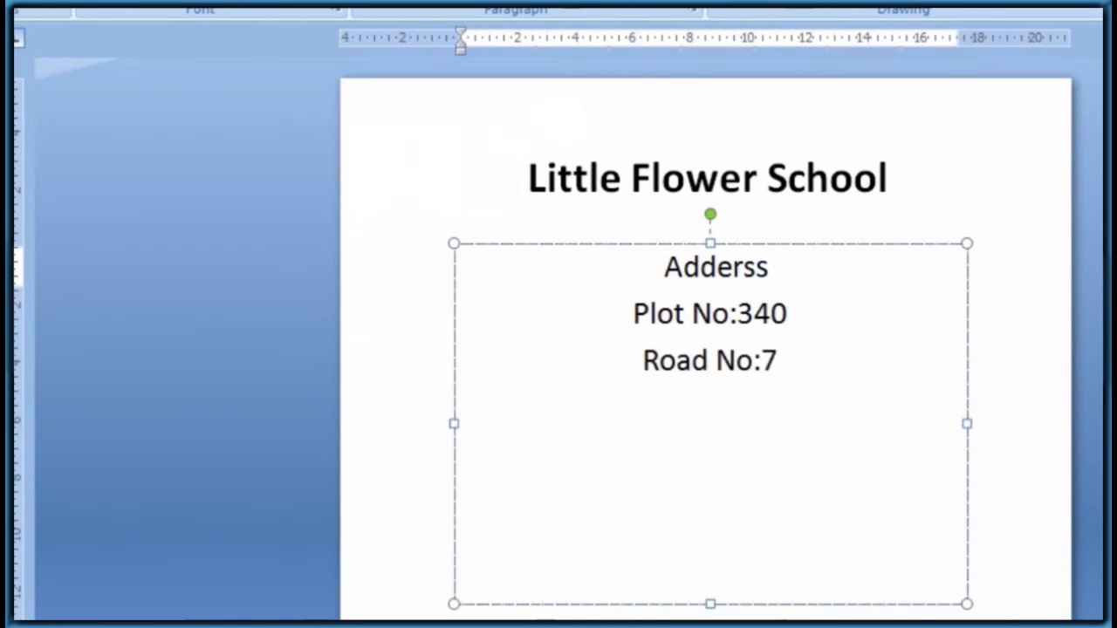
{"action": "key", "text": "Return"}
{"action": "type", "text": "Banjarahills"}
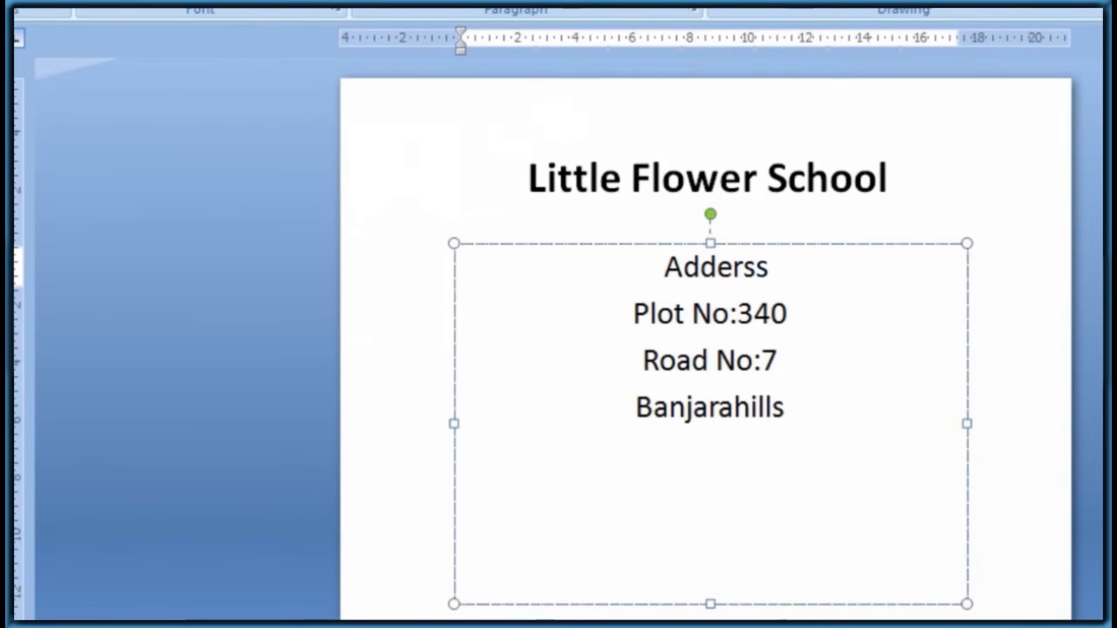
{"action": "key", "text": "Return"}
{"action": "type", "text": "Hyderabad"}
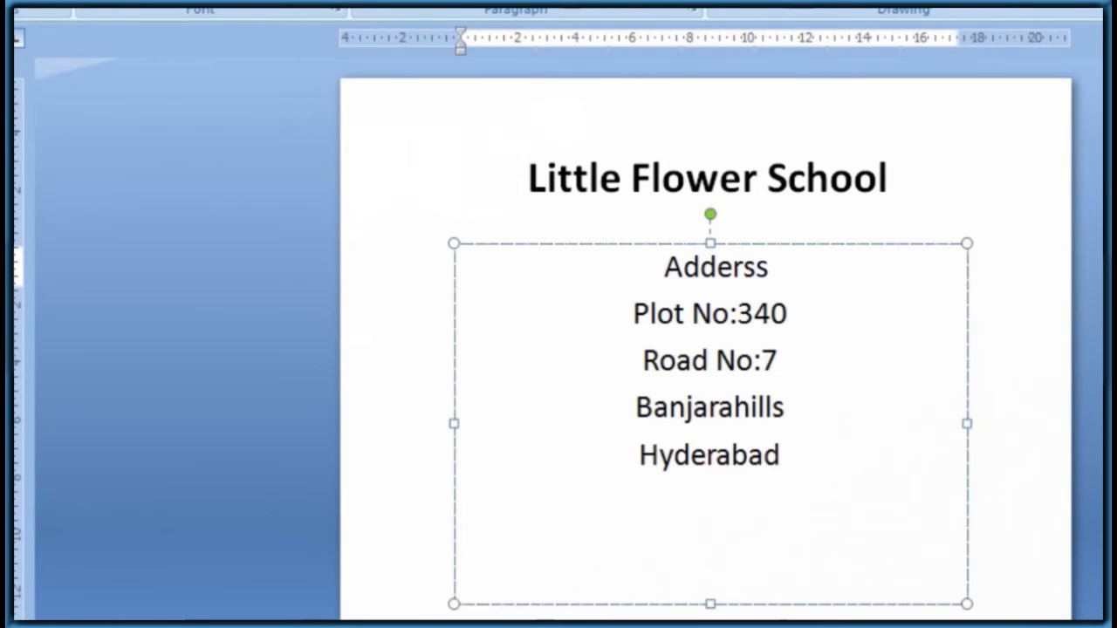
{"action": "key", "text": "Return"}
{"action": "type", "text": "PIN:500034"}
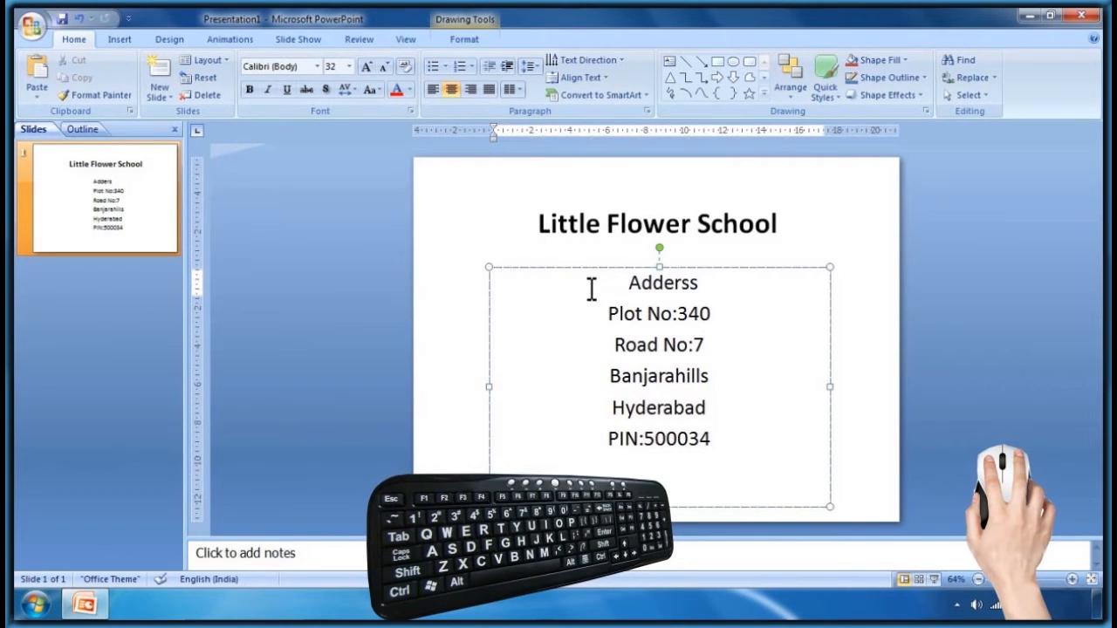
Left-align all the address lines in the subtitle and format them as a bulleted list
{"action": "left_click_drag", "start_coordinate": [629, 283], "coordinate": [657, 469]}
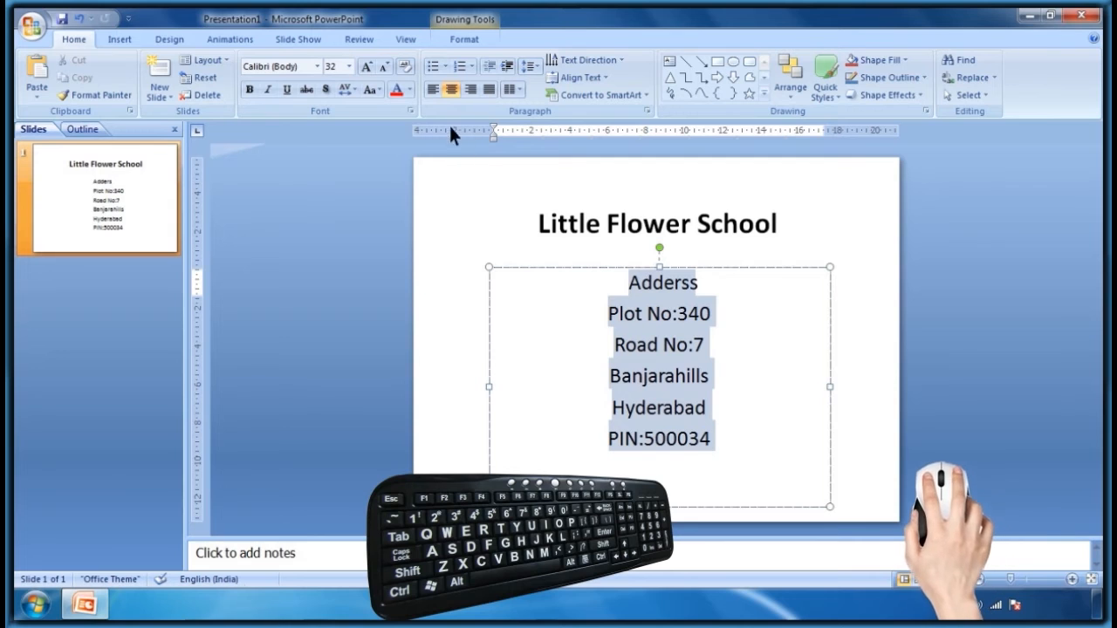
{"action": "left_click", "coordinate": [432, 90]}
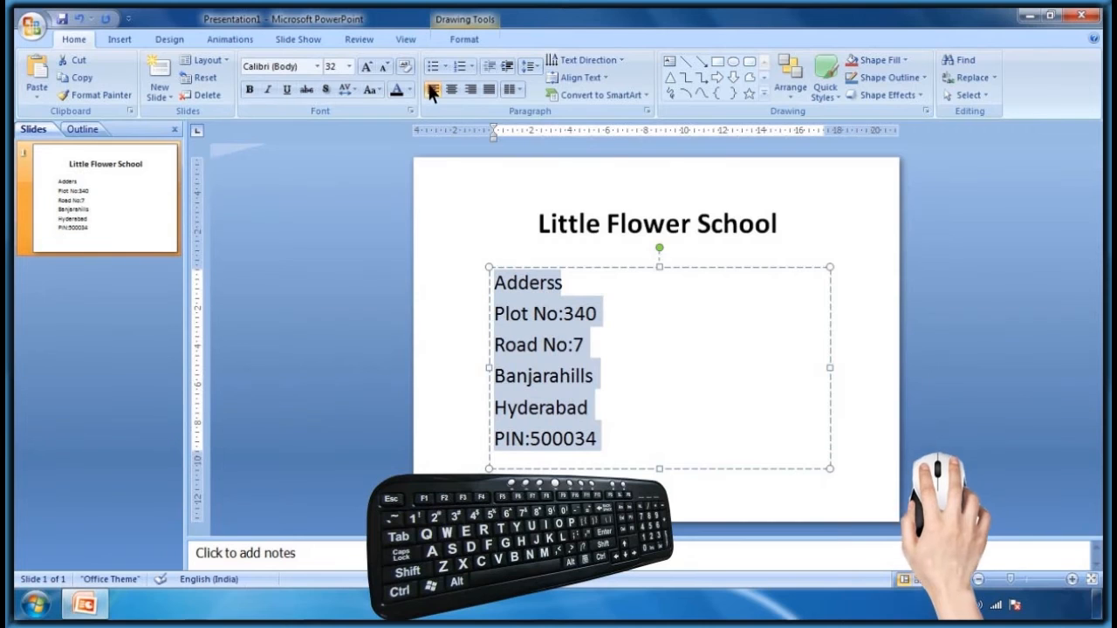
{"action": "left_click", "coordinate": [434, 68]}
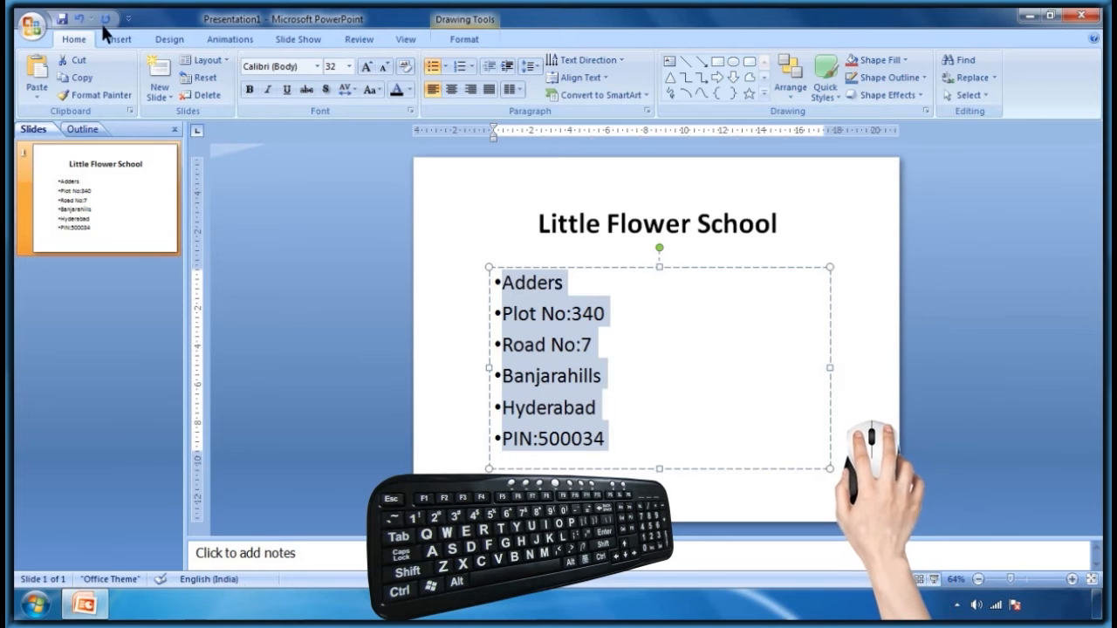
Save the presentation as "Little Flower School" on New Volume (F:)
{"action": "left_click", "coordinate": [62, 18]}
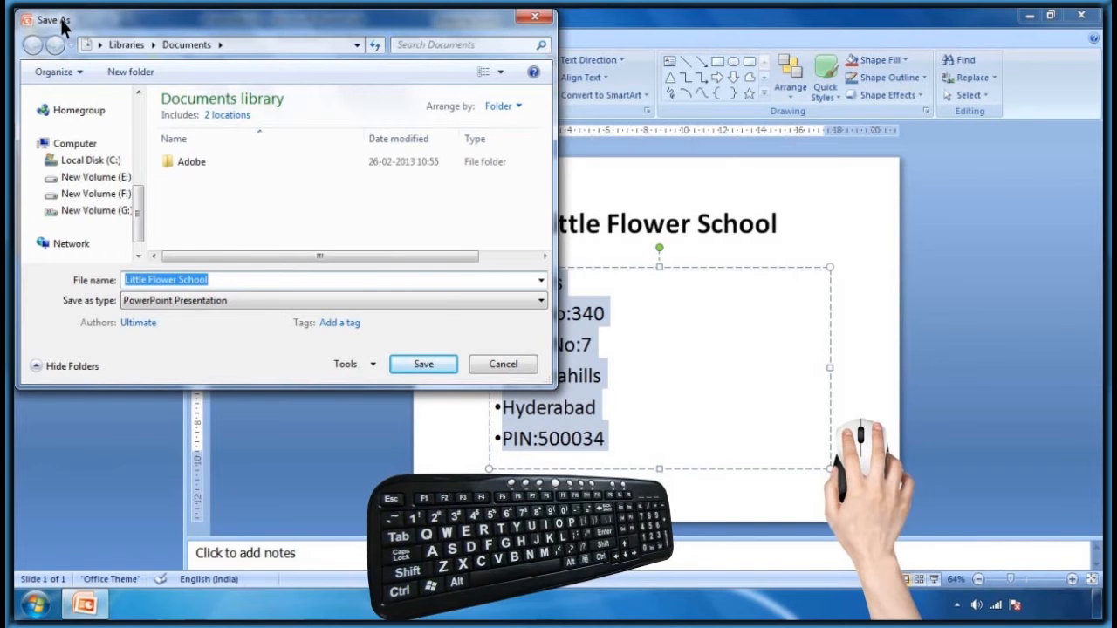
{"action": "key", "text": "BackSpace"}
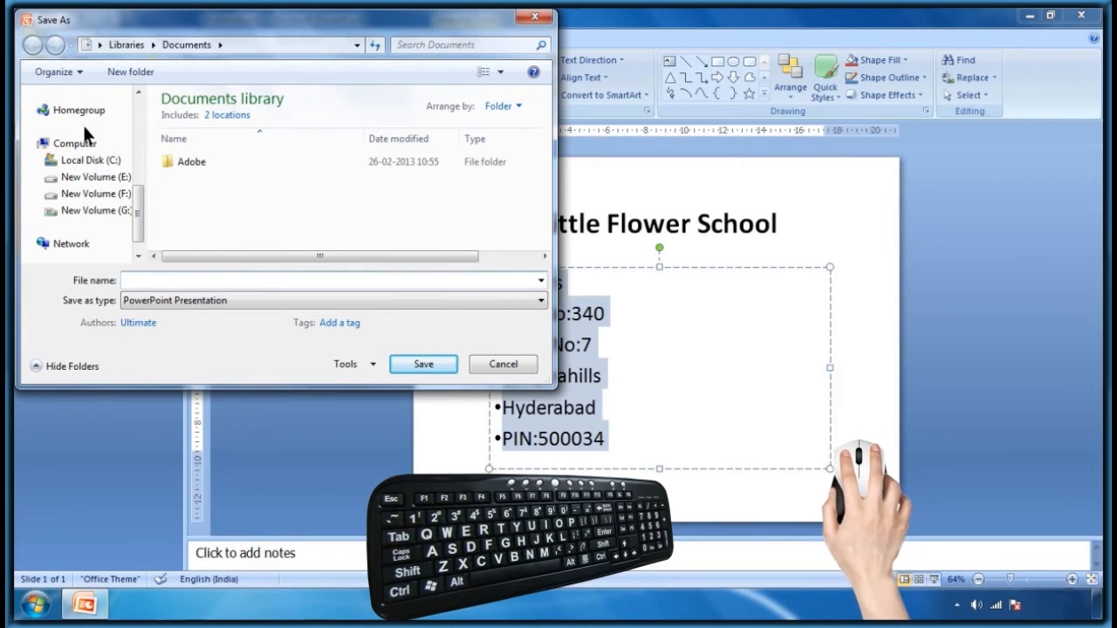
{"action": "left_click", "coordinate": [96, 193]}
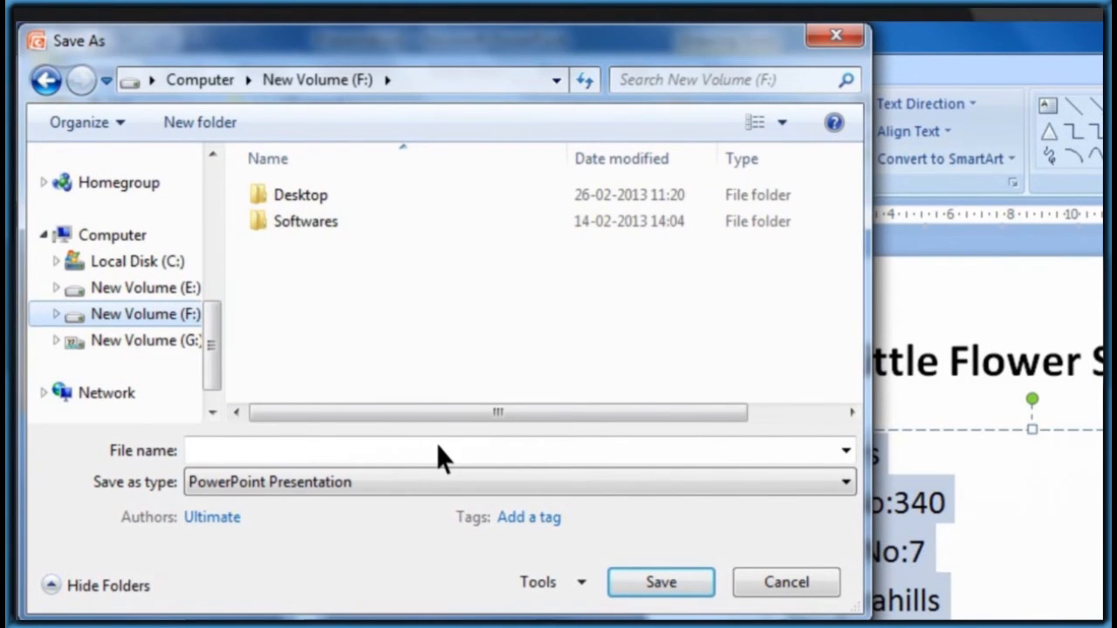
{"action": "type", "text": "Little Flower School"}
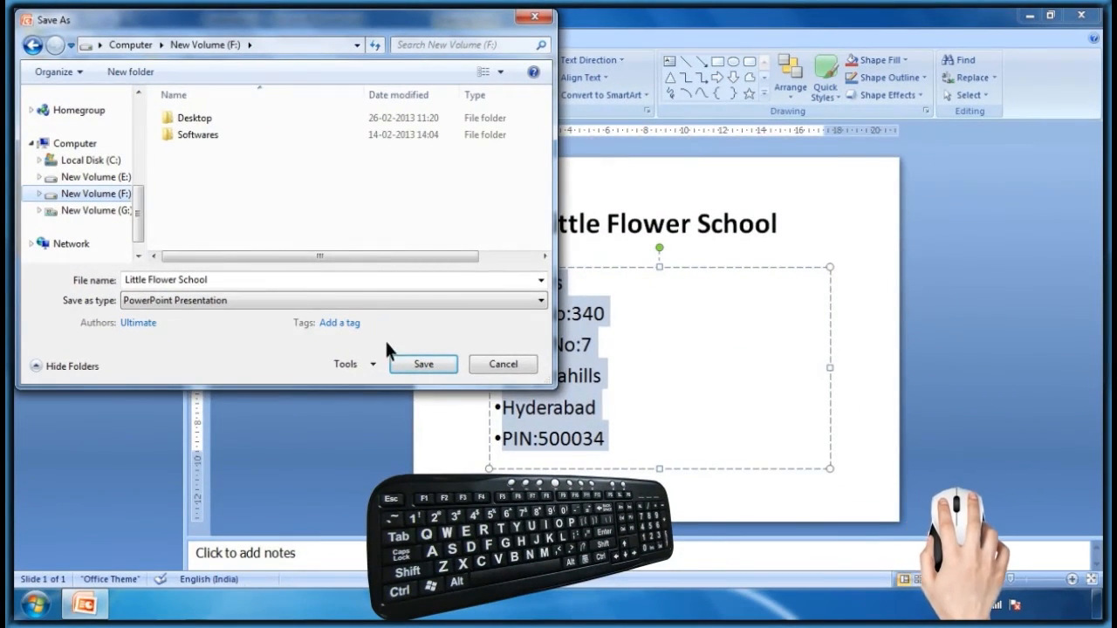
{"action": "left_click", "coordinate": [423, 364]}
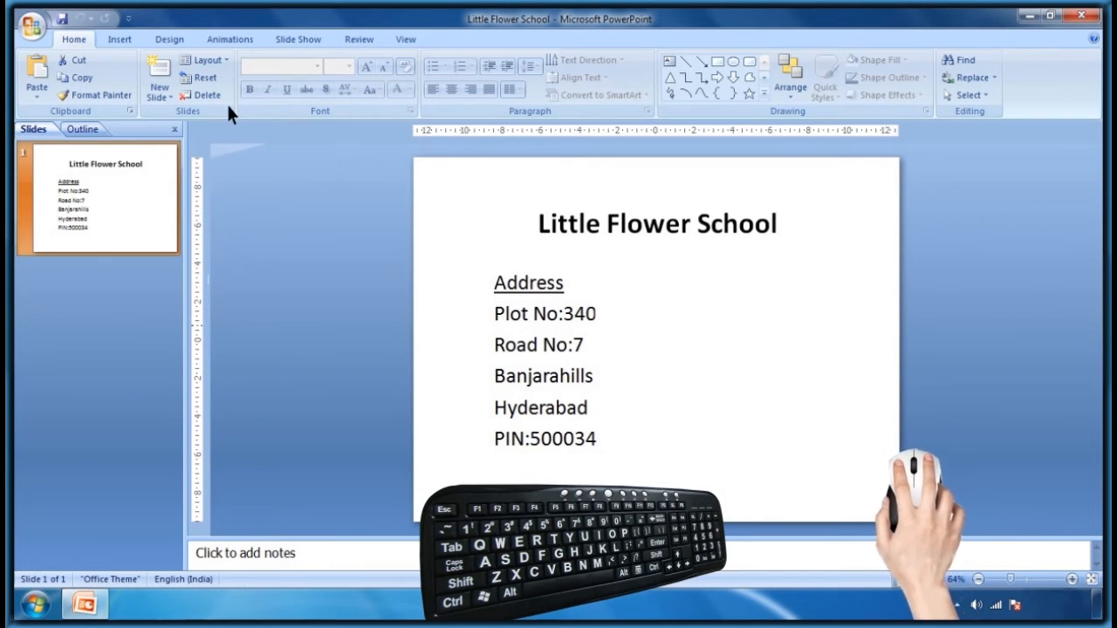
Save a copy of the presentation as "Little Flower School One" on New Volume (F:)
{"action": "left_click", "coordinate": [31, 26]}
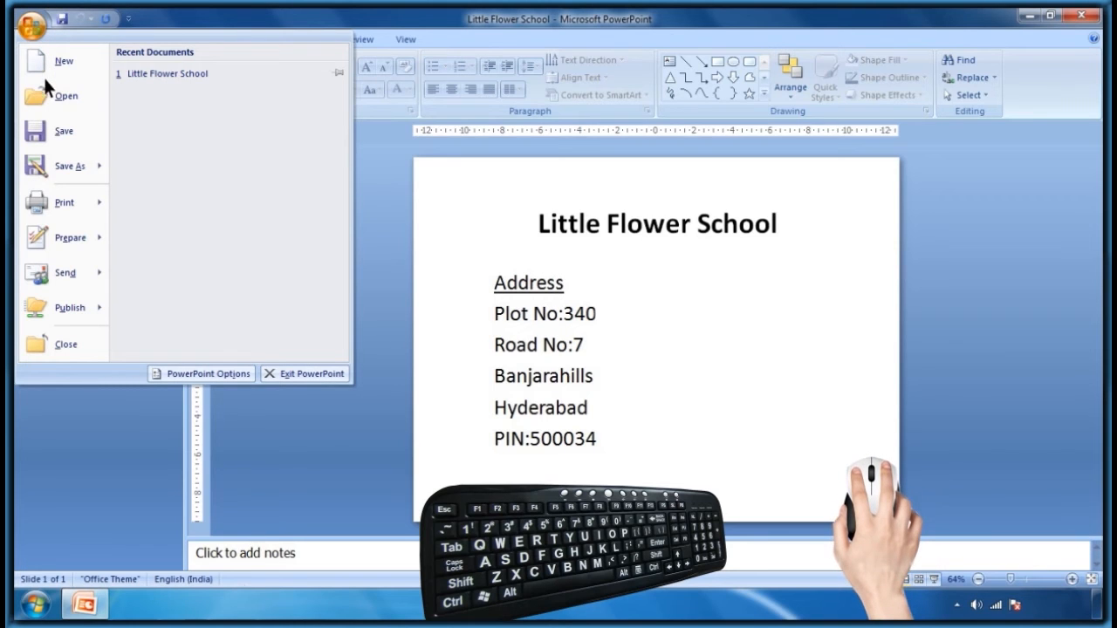
{"action": "left_click", "coordinate": [65, 168]}
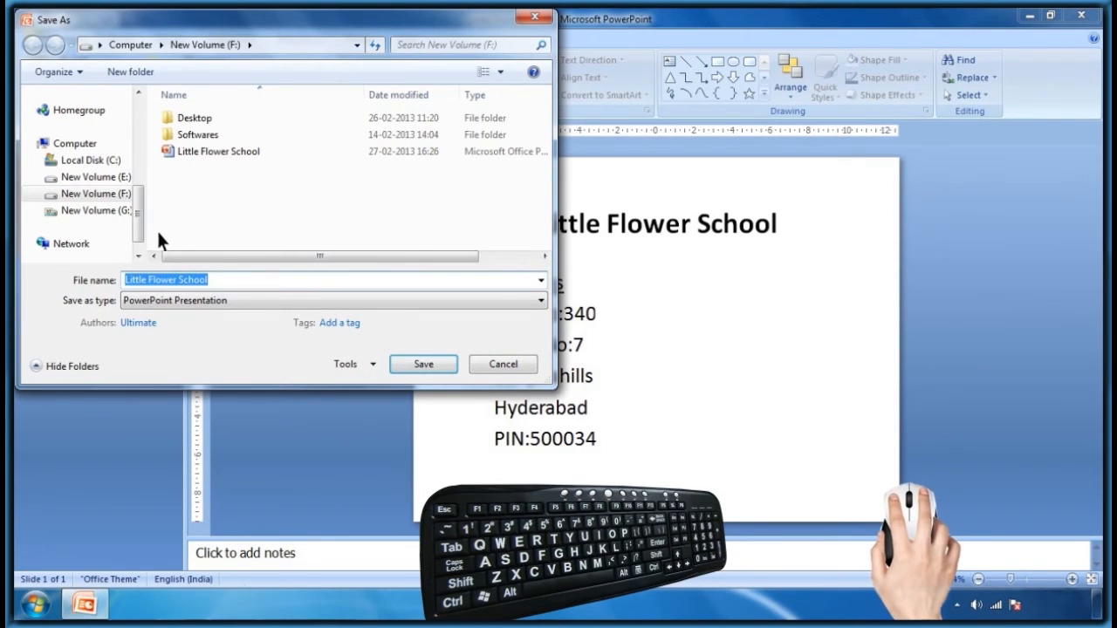
{"action": "left_click", "coordinate": [222, 277]}
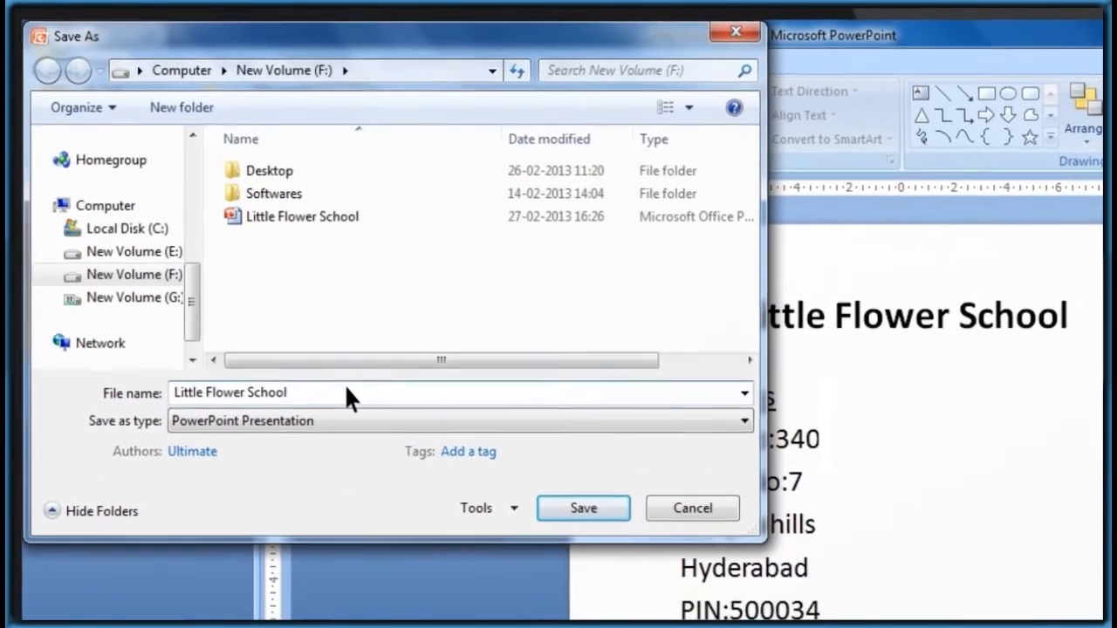
{"action": "type", "text": "One"}
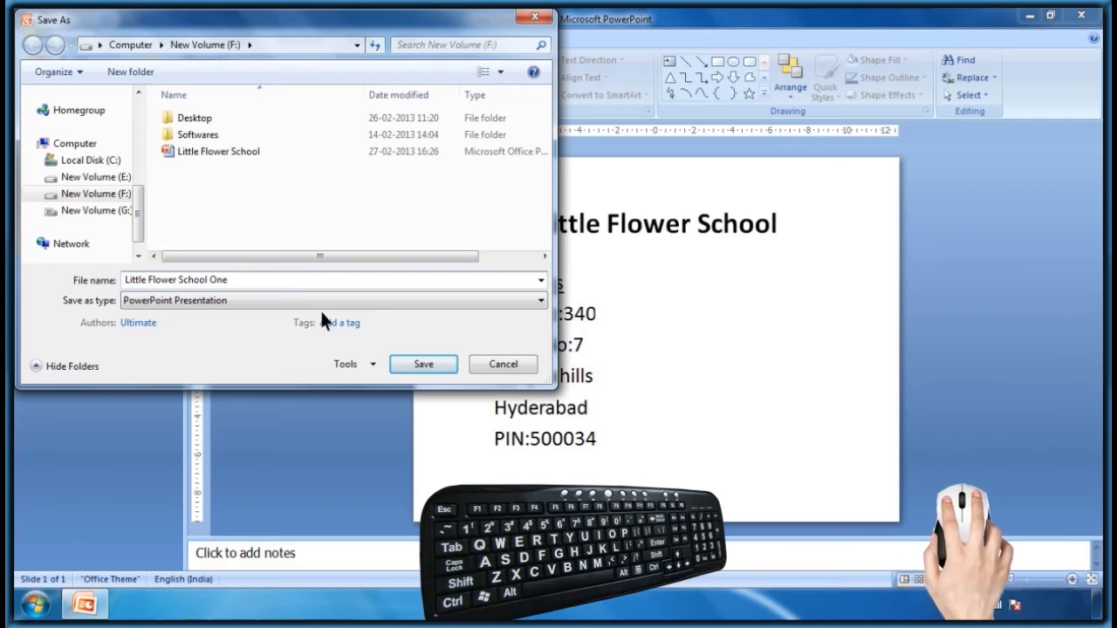
{"action": "left_click", "coordinate": [415, 364]}
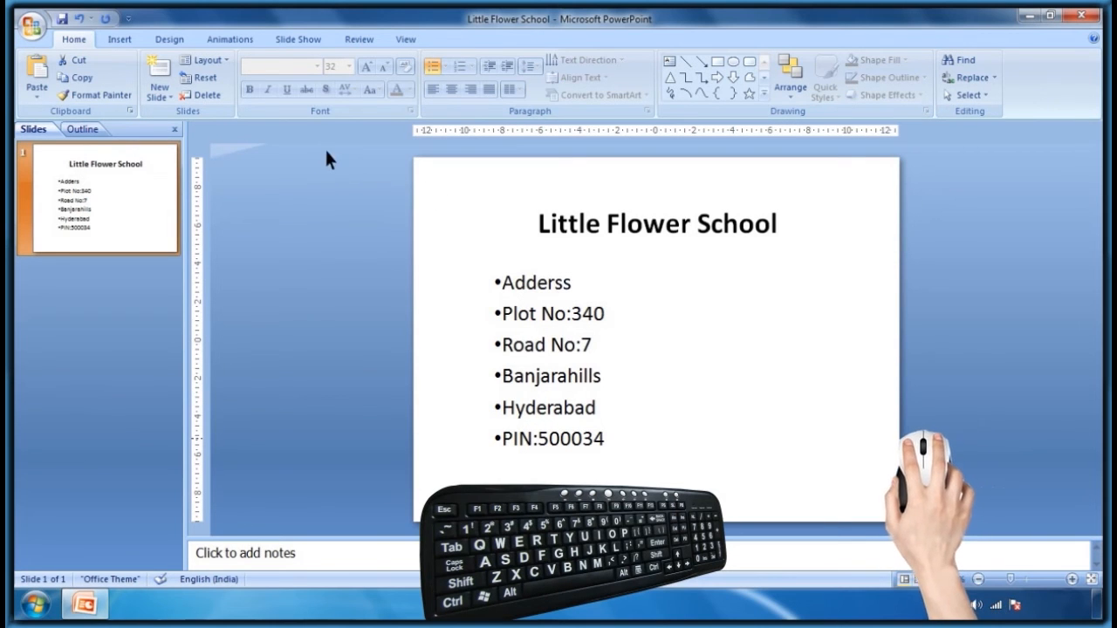
Add a Title and Content slide and move the Little Flower School slide below it
{"action": "left_click", "coordinate": [170, 96]}
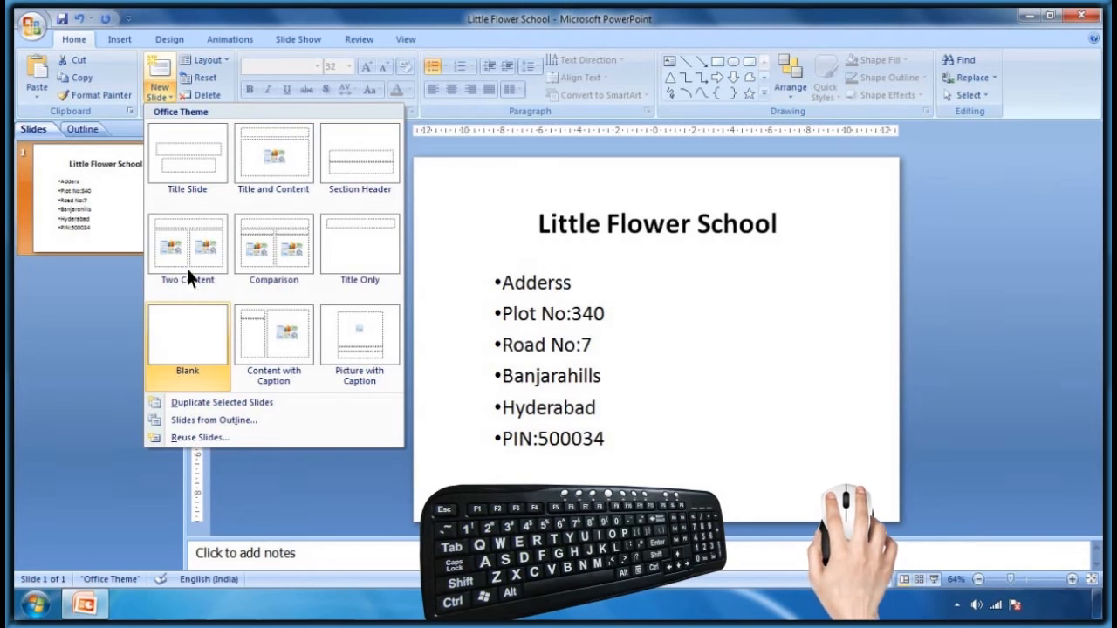
{"action": "left_click", "coordinate": [191, 160]}
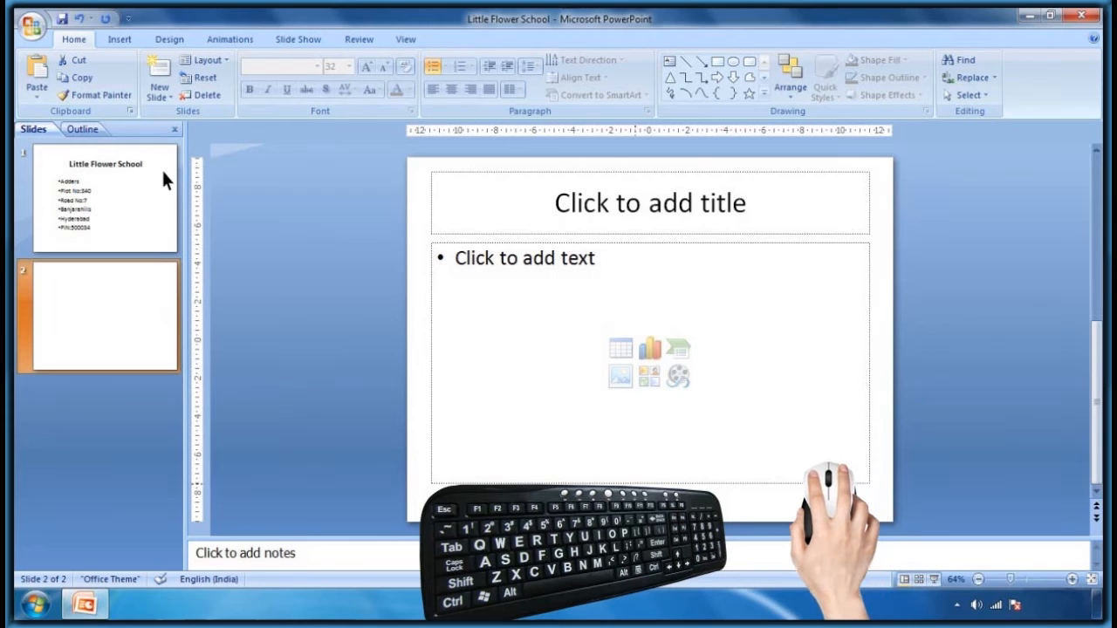
{"action": "left_click", "coordinate": [112, 191]}
{"action": "left_click_drag", "start_coordinate": [114, 194], "coordinate": [114, 206]}
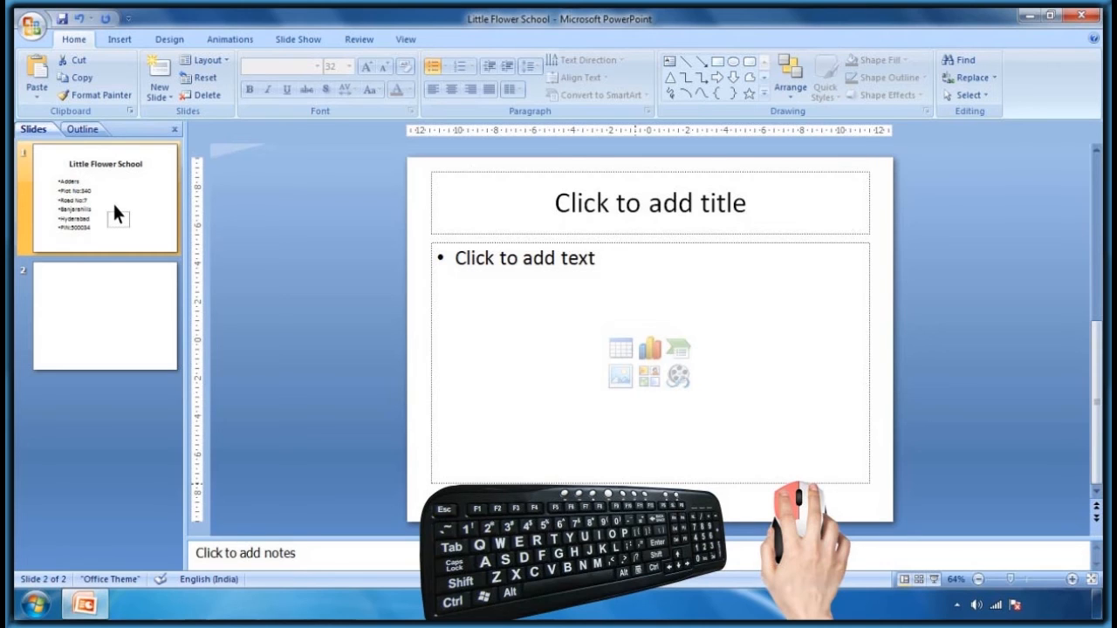
{"action": "left_click_drag", "start_coordinate": [115, 205], "coordinate": [112, 293]}
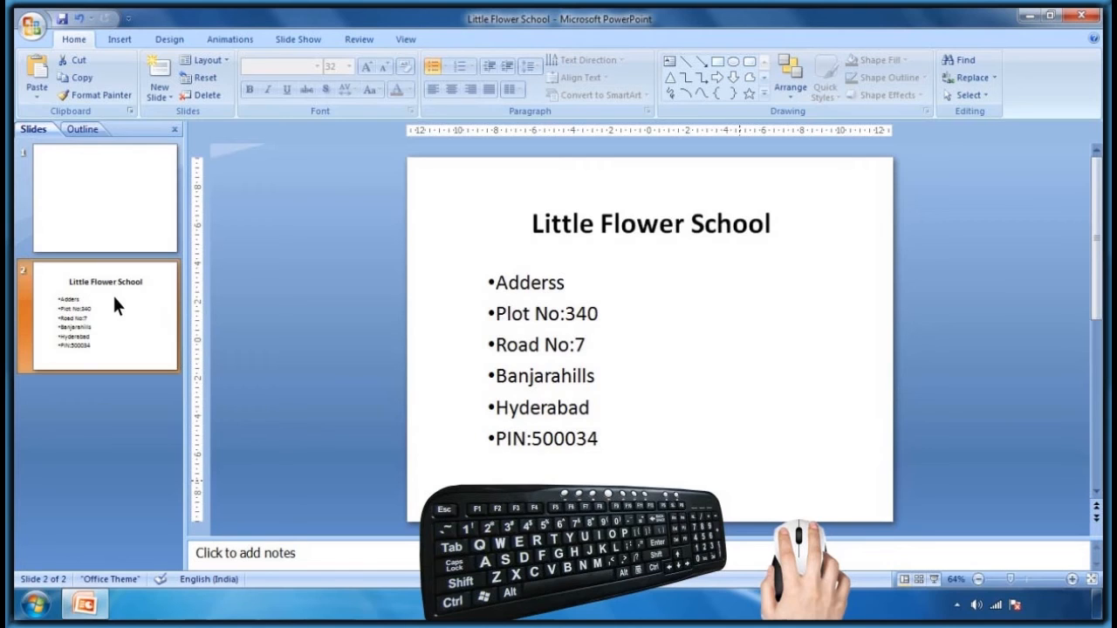
Copy the Little Flower School slide and paste the duplicate after it as the third slide
{"action": "right_click", "coordinate": [115, 303]}
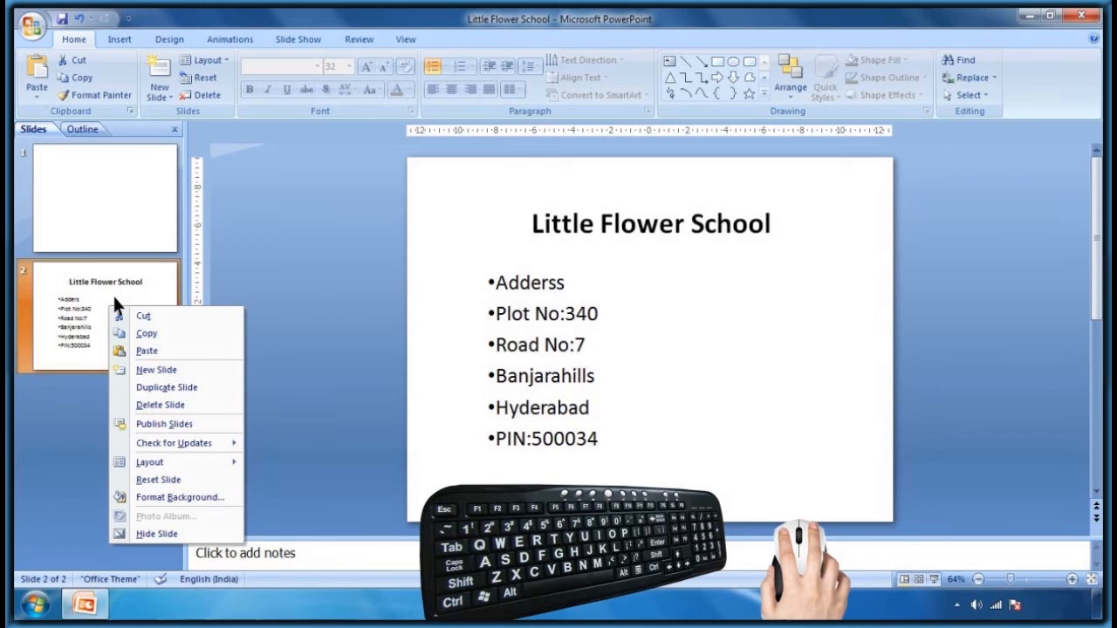
{"action": "left_click", "coordinate": [142, 332]}
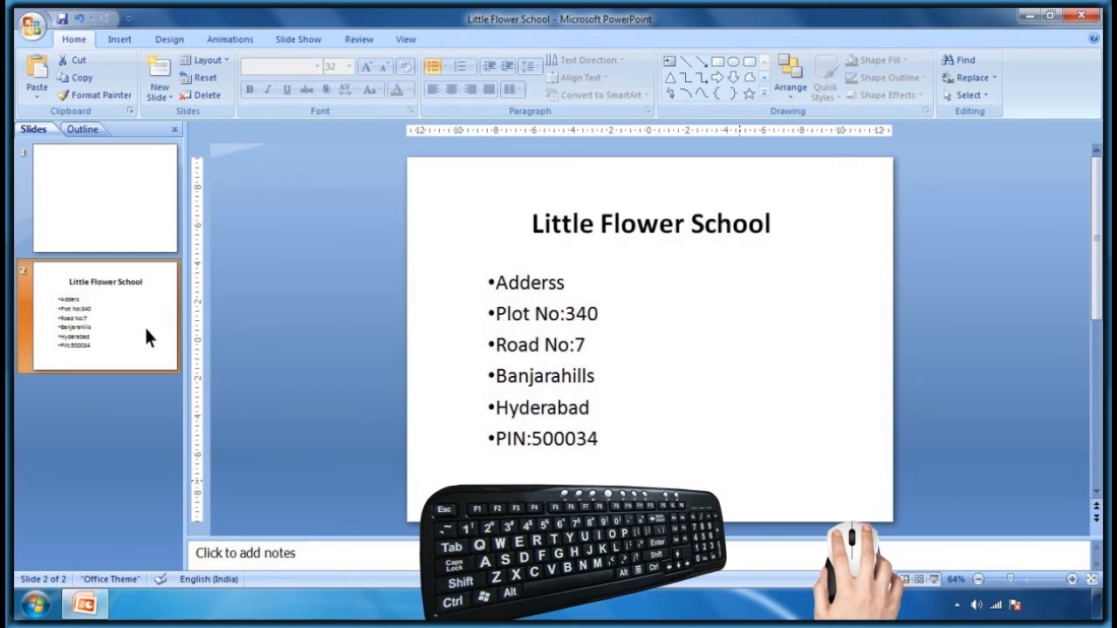
{"action": "left_click", "coordinate": [106, 375]}
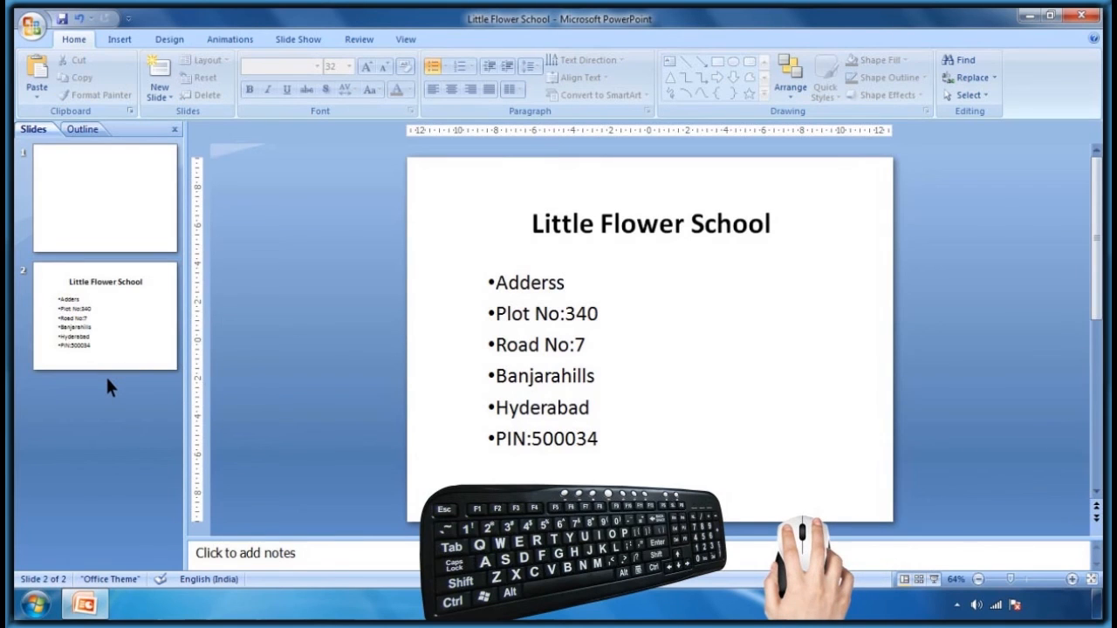
{"action": "right_click", "coordinate": [108, 387]}
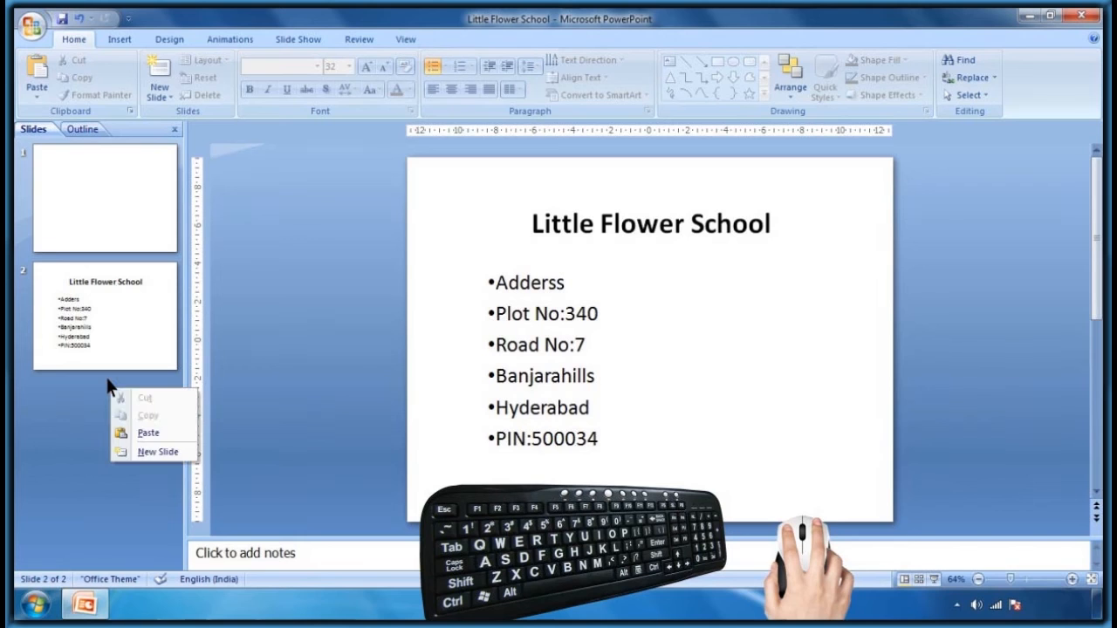
{"action": "left_click", "coordinate": [145, 431]}
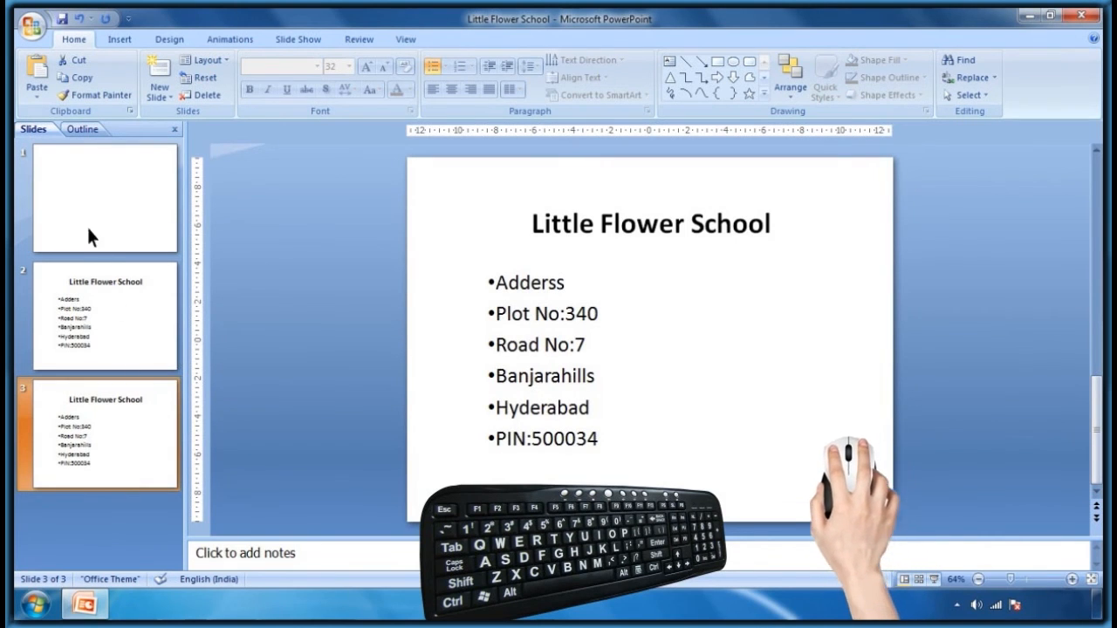
Copy the empty first slide and paste it at the end of the presentation as the fourth slide
{"action": "left_click", "coordinate": [70, 165]}
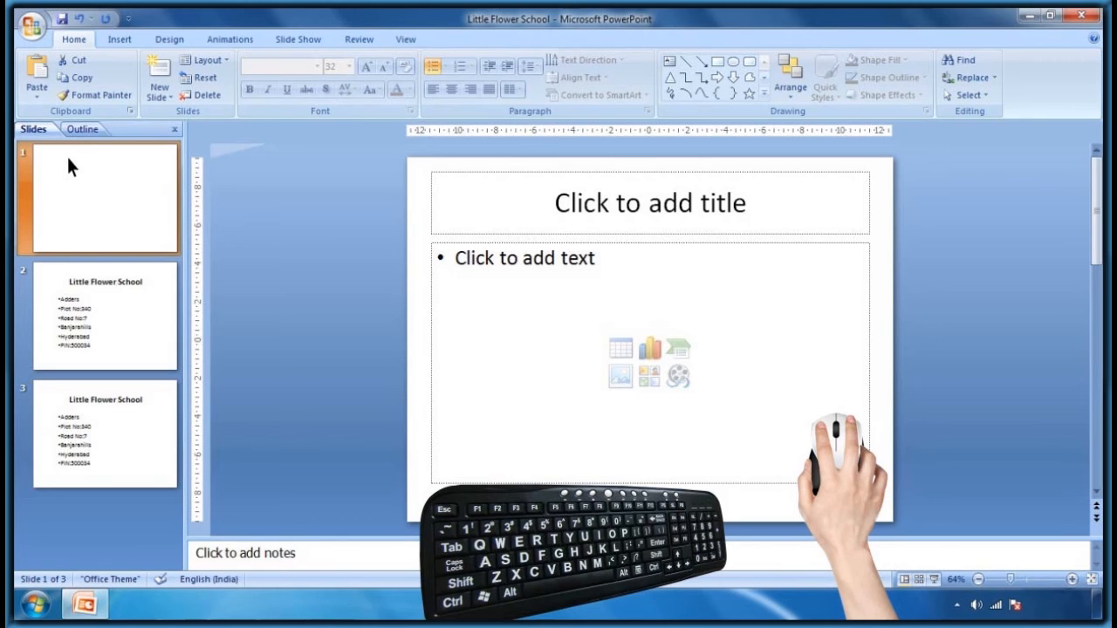
{"action": "right_click", "coordinate": [68, 161]}
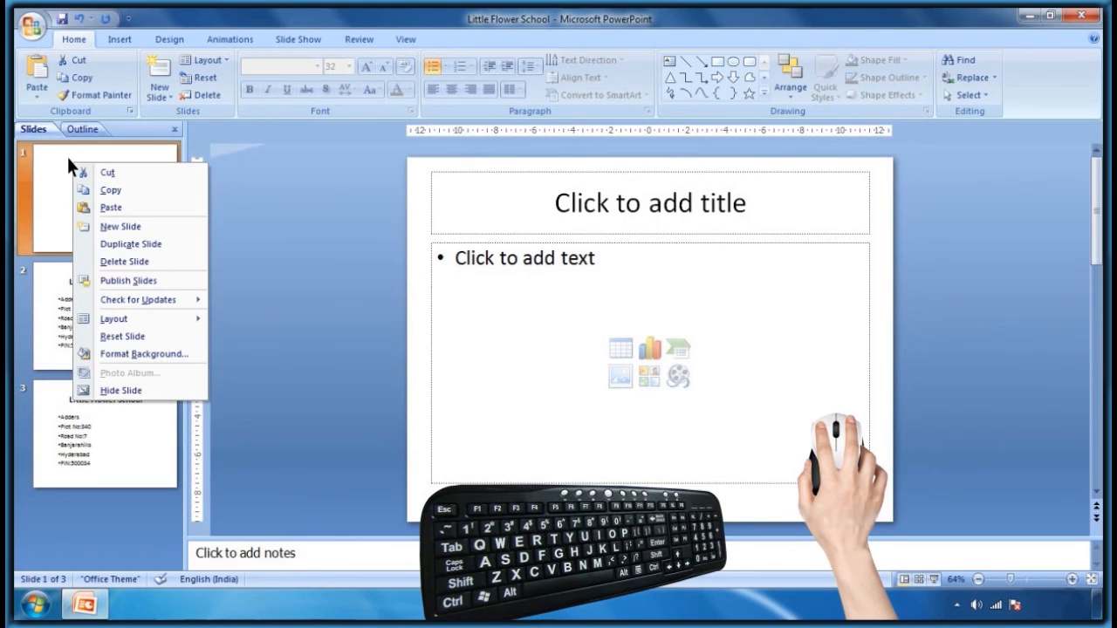
{"action": "left_click", "coordinate": [115, 183]}
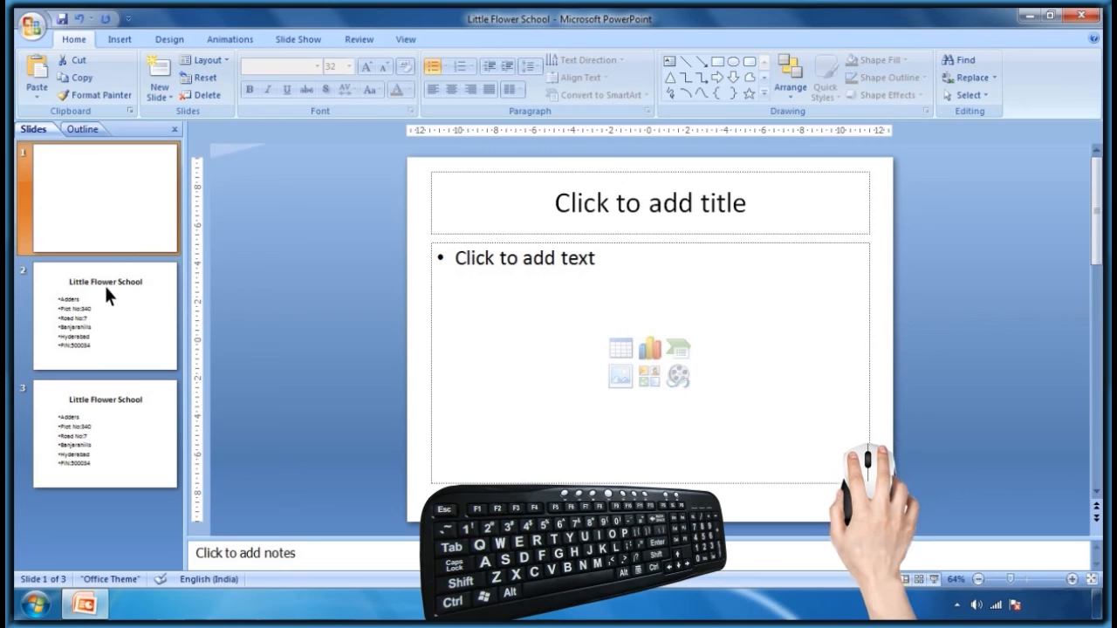
{"action": "right_click", "coordinate": [87, 499]}
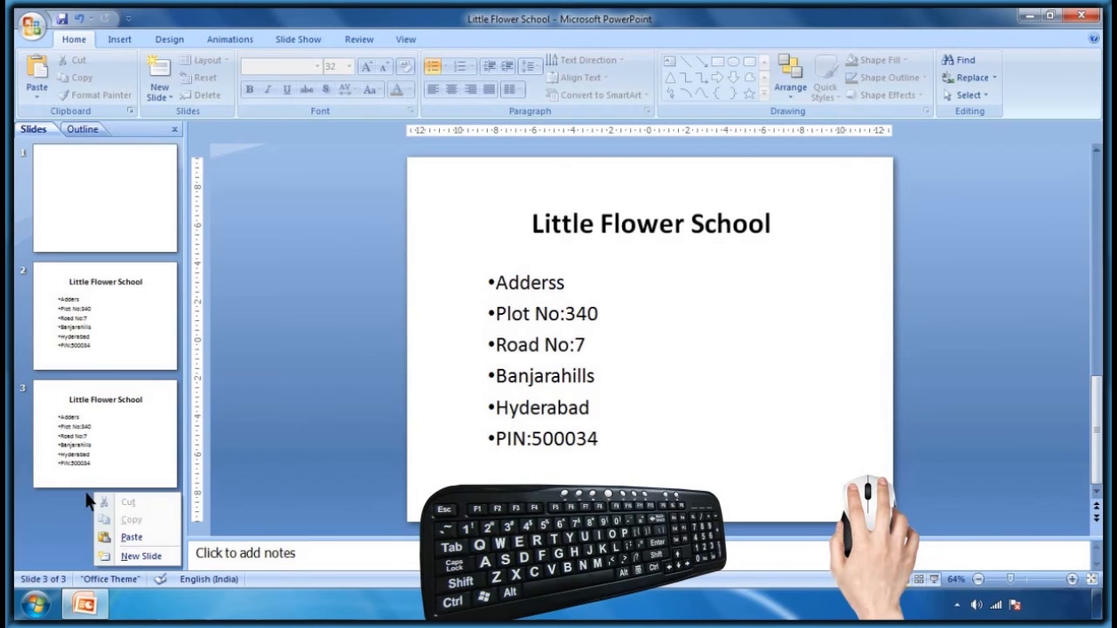
{"action": "left_click", "coordinate": [130, 535]}
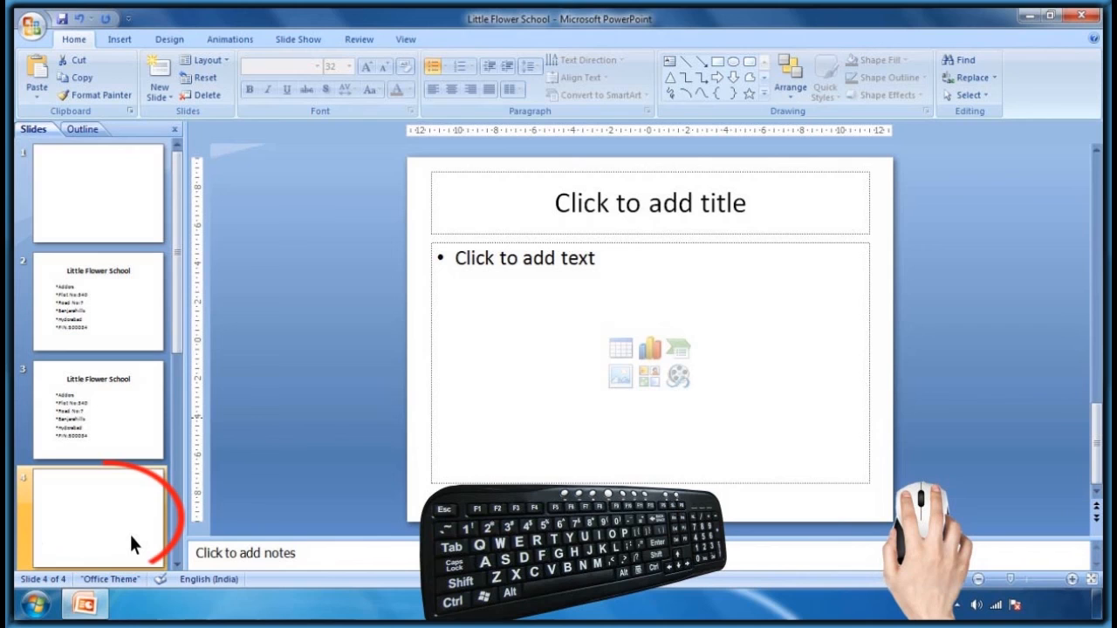
Delete the empty fourth slide from the presentation
{"action": "right_click", "coordinate": [133, 544]}
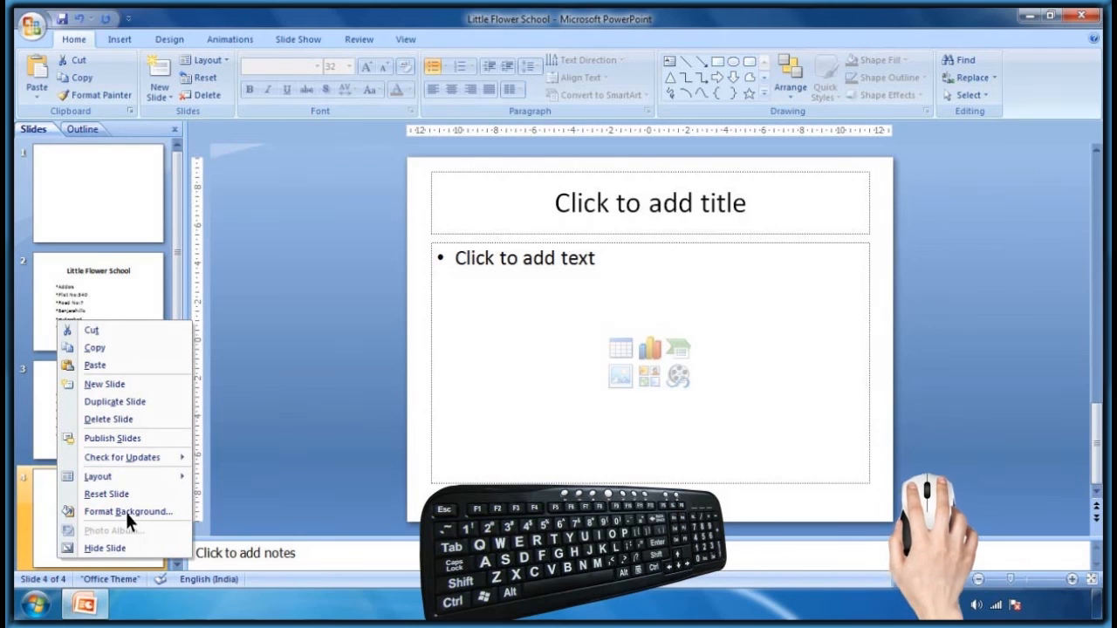
{"action": "left_click", "coordinate": [111, 421]}
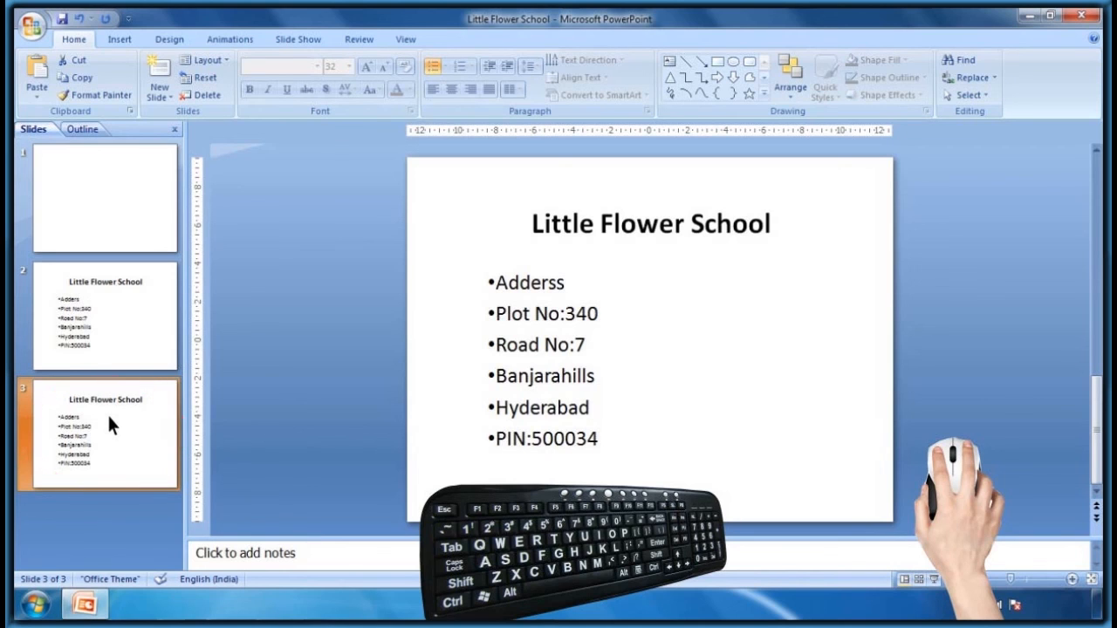
Delete the third slide, the duplicate of the Little Flower School slide
{"action": "right_click", "coordinate": [109, 419]}
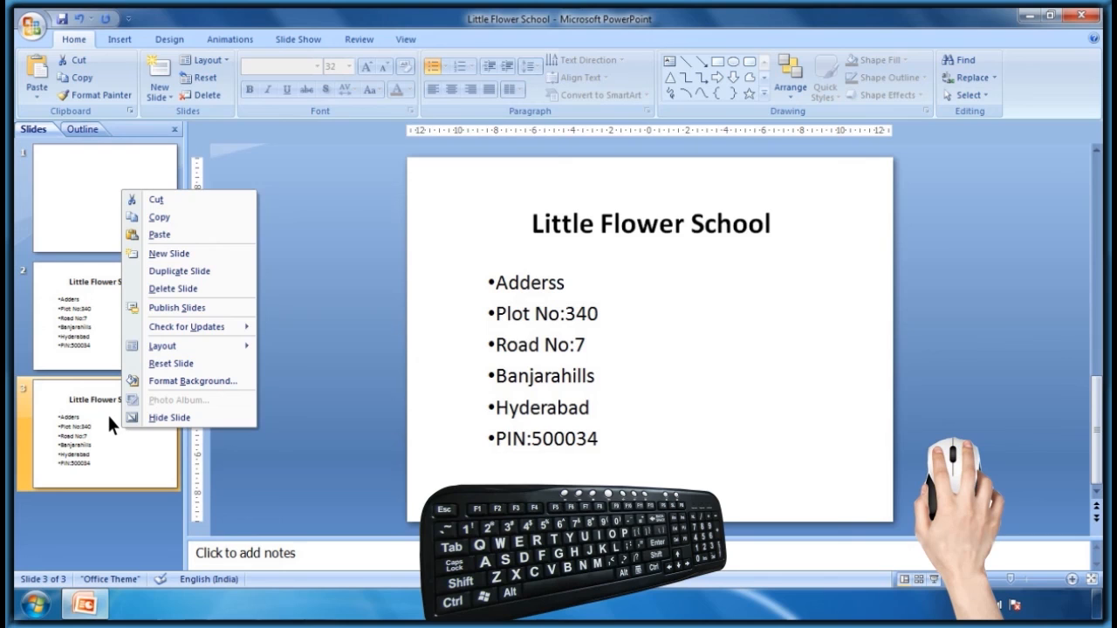
{"action": "left_click", "coordinate": [171, 285]}
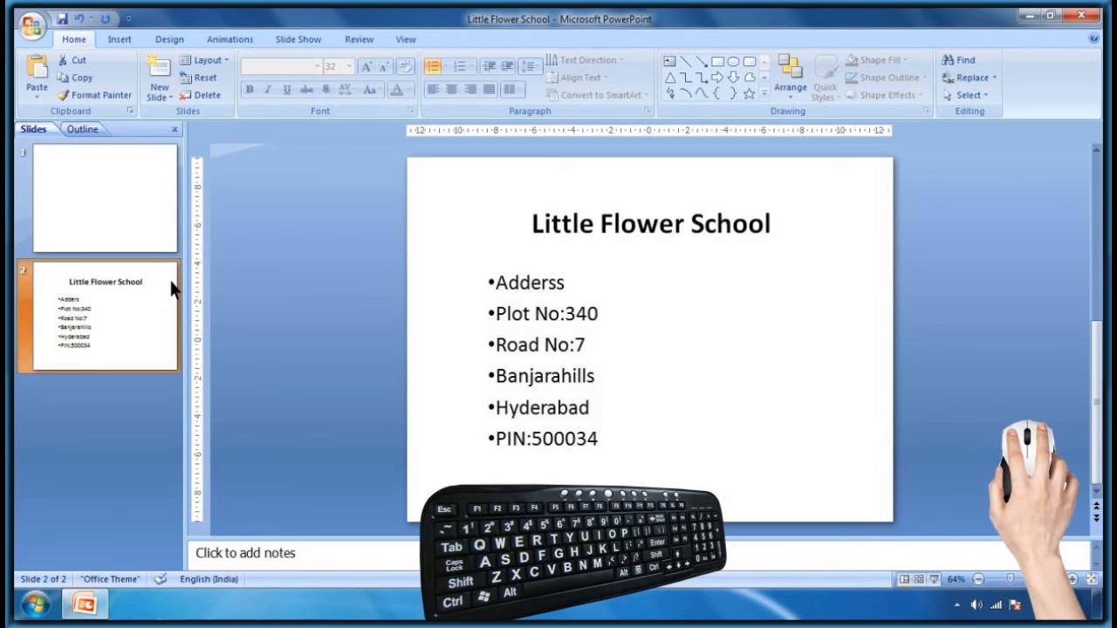
Copy the Little Flower School slide in second position and paste the duplicate below it as the third slide
{"action": "left_click", "coordinate": [107, 298]}
{"action": "mouse_move", "coordinate": [106, 295]}
{"action": "left_mouse_down"}
{"action": "mouse_move", "coordinate": [100, 182]}
{"action": "mouse_move", "coordinate": [113, 293]}
{"action": "left_mouse_up"}
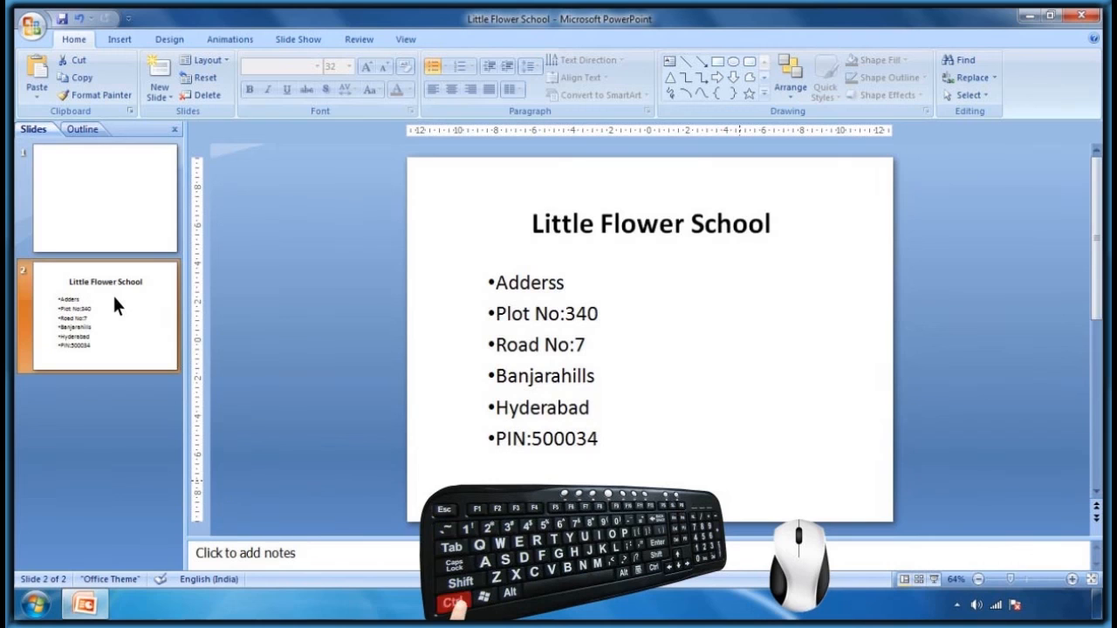
{"action": "key", "text": "ctrl+c"}
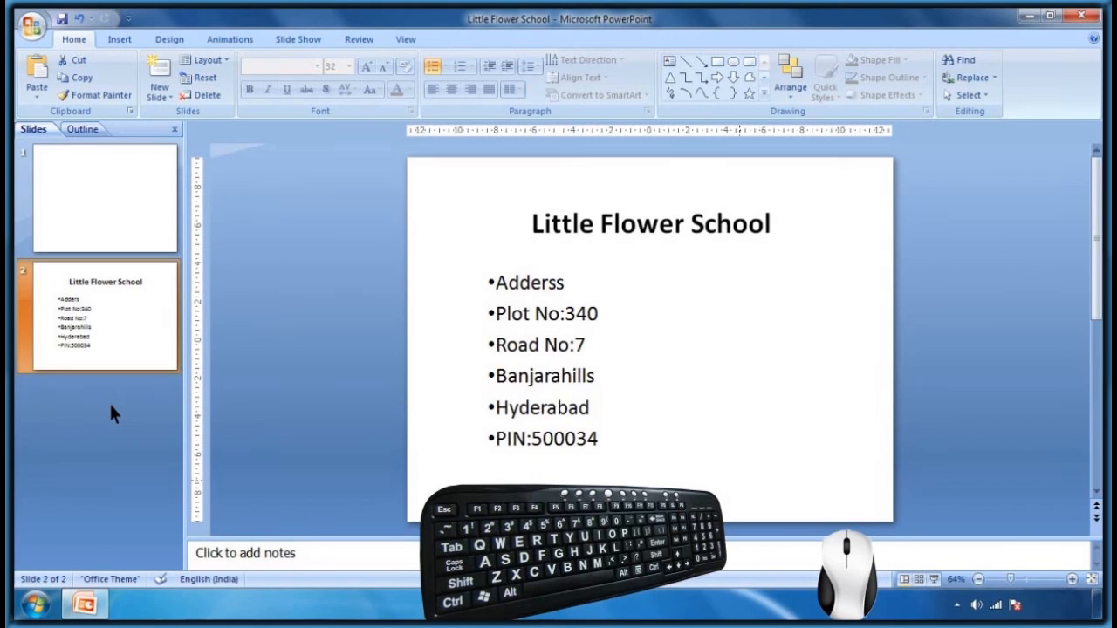
{"action": "key", "text": "ctrl+v"}
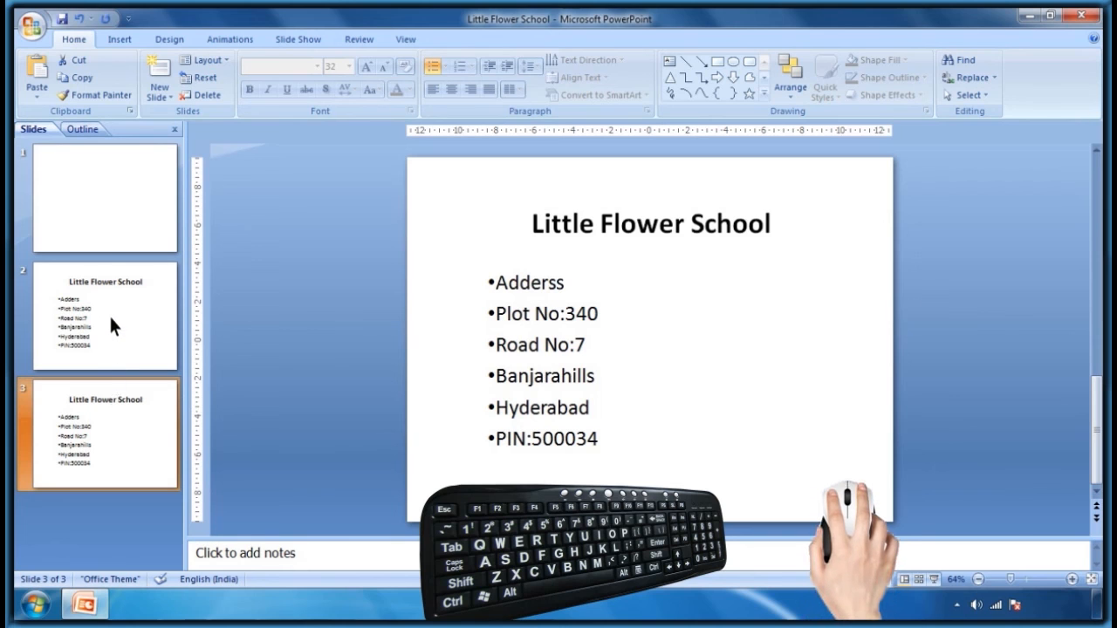
Copy the empty Title and Content slide at the start of the presentation
{"action": "left_click", "coordinate": [110, 213]}
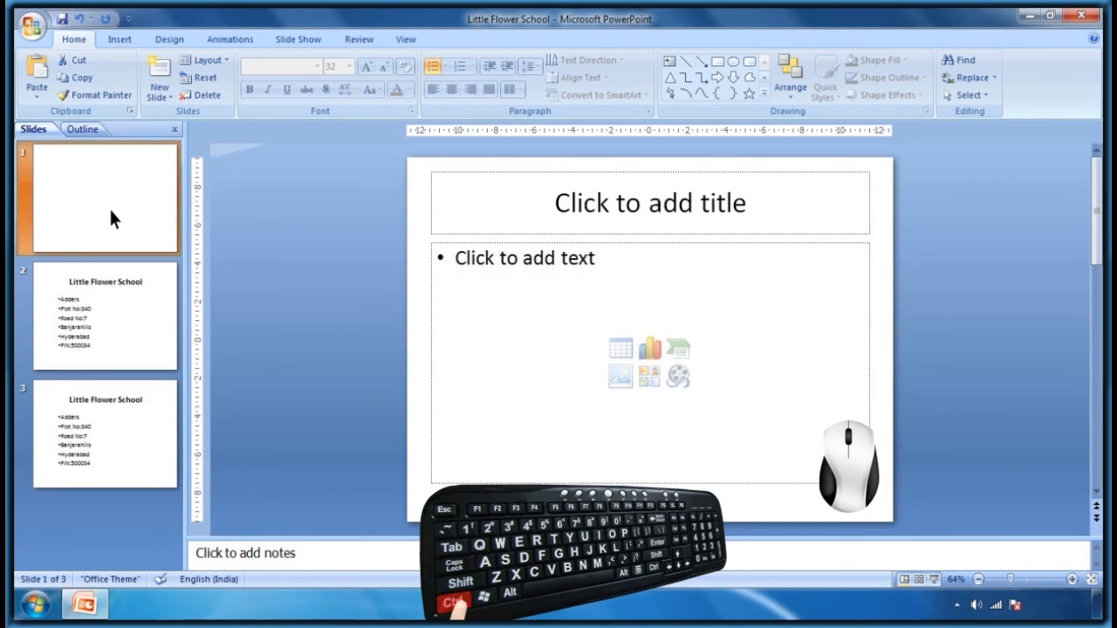
{"action": "key", "text": "ctrl+c"}
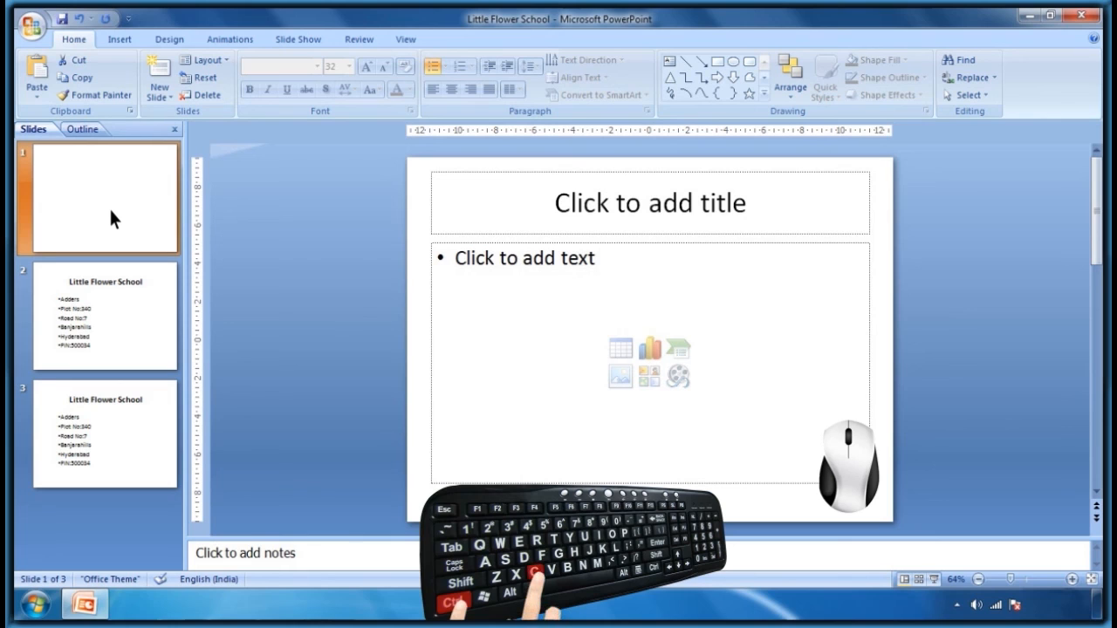